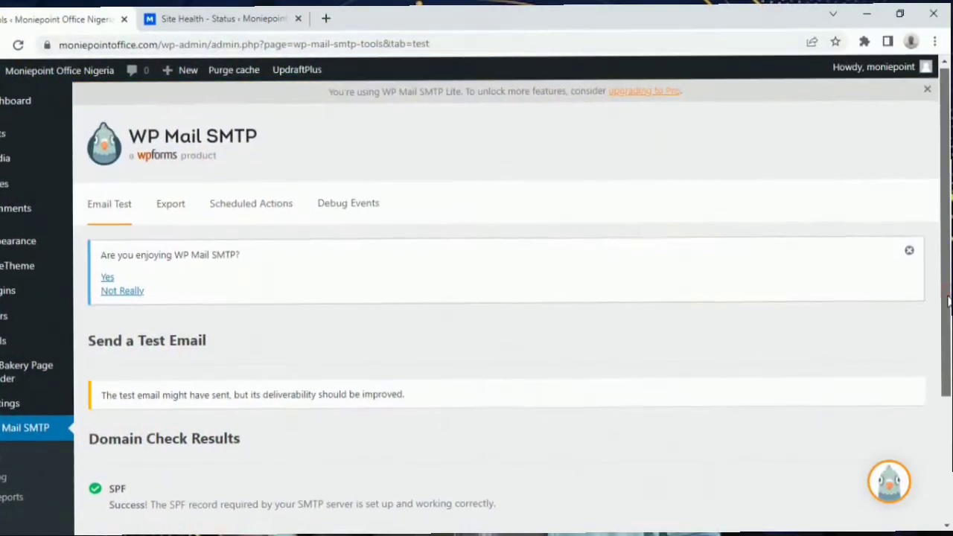
# Look over the WordPress Site Health status page, then go back to the WP Mail SMTP test results.
pyautogui.moveTo(947, 302); pyautogui.dragTo(948, 414)
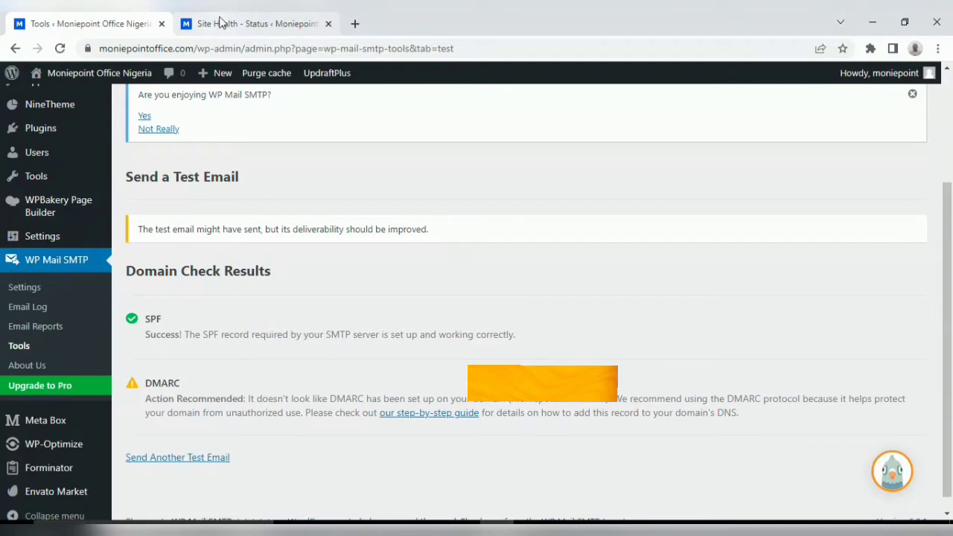
pyautogui.click(222, 20)
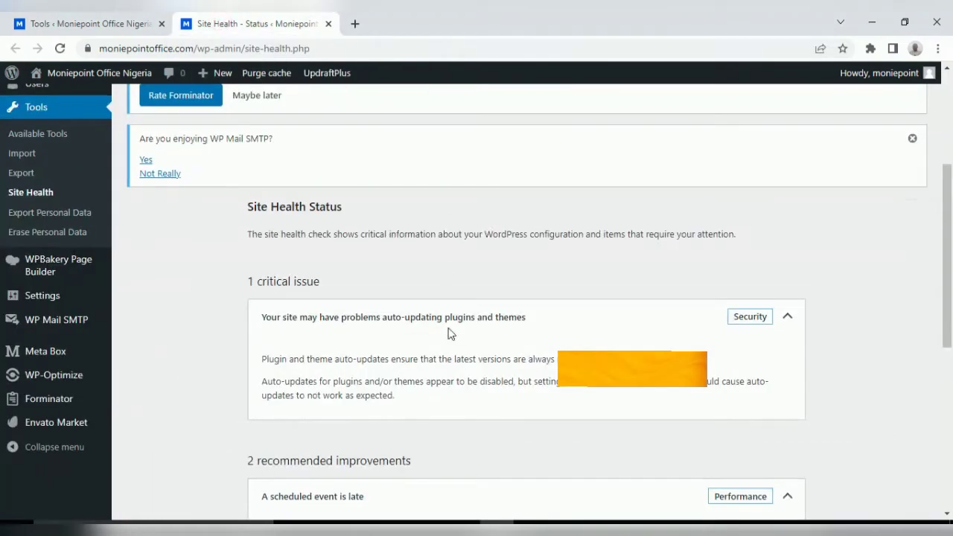
pyautogui.scroll(-5, 826, 242)
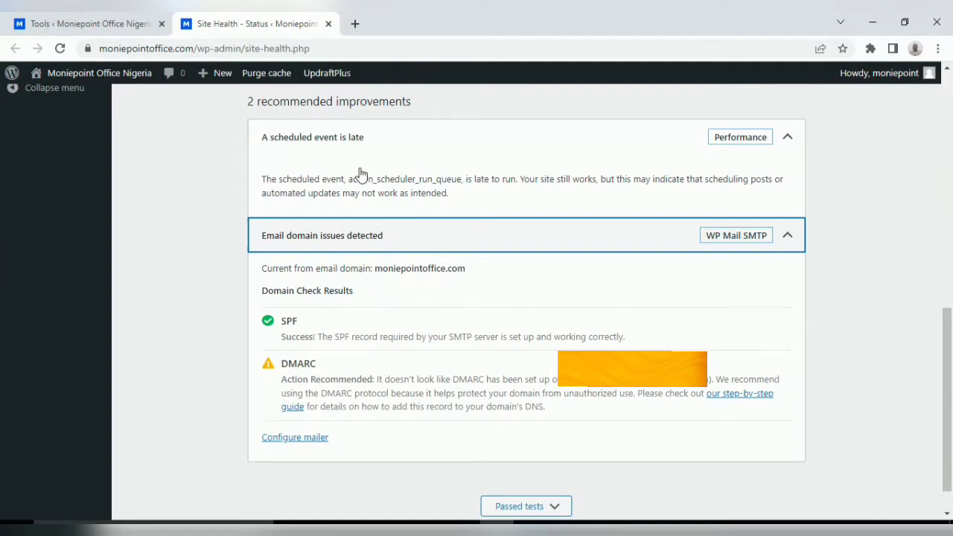
pyautogui.click(63, 25)
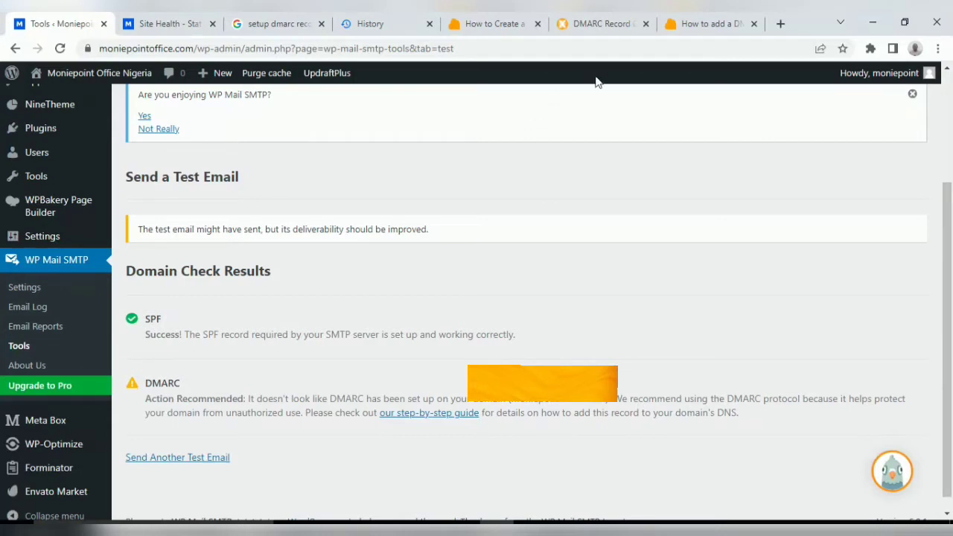
# Check moniepointoffice.com in MxToolbox's DMARC Record Generator to get a suggested record.
pyautogui.click(596, 23)
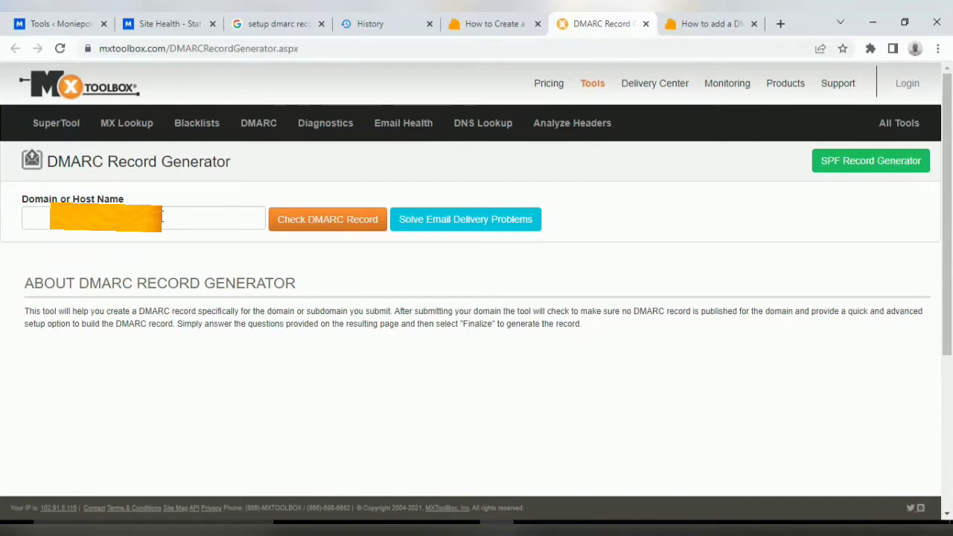
pyautogui.click(30, 218)
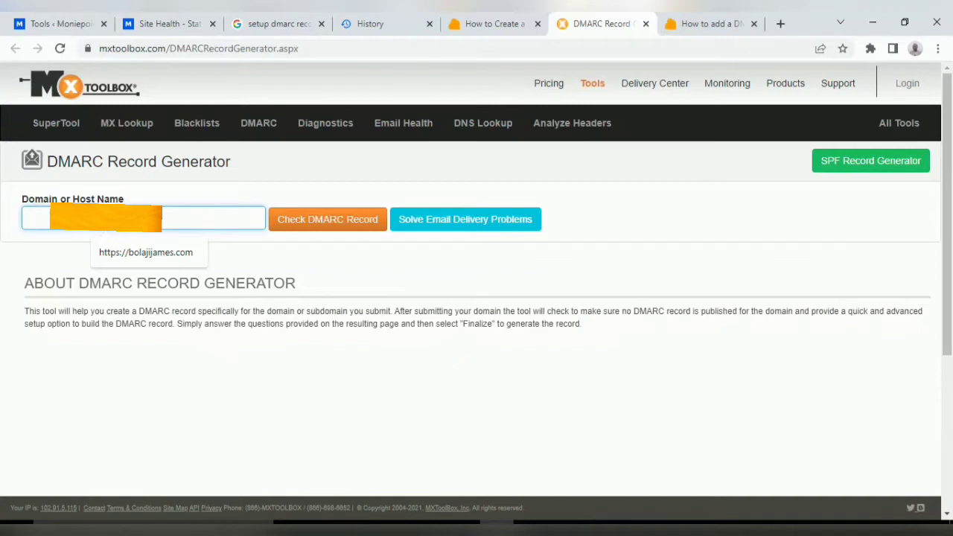
pyautogui.write('mon')
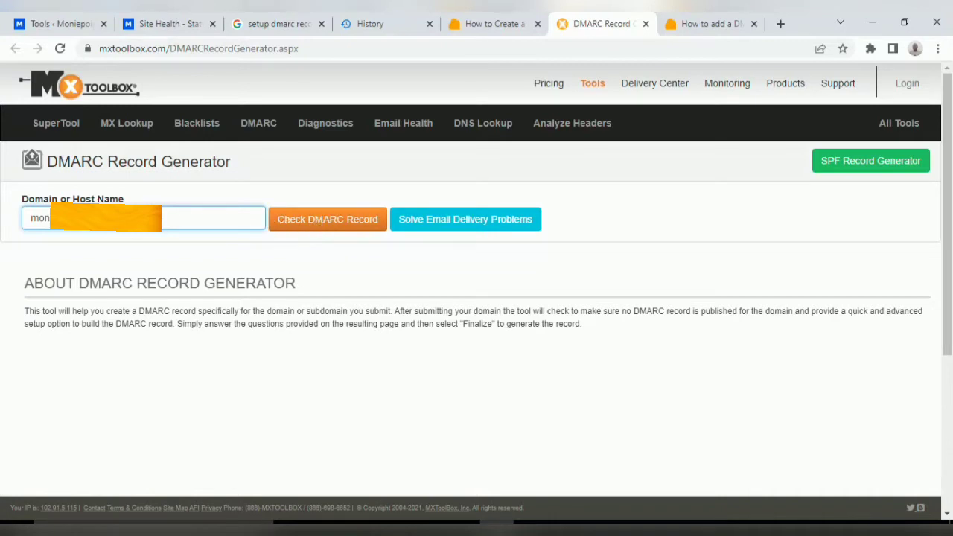
pyautogui.click(322, 224)
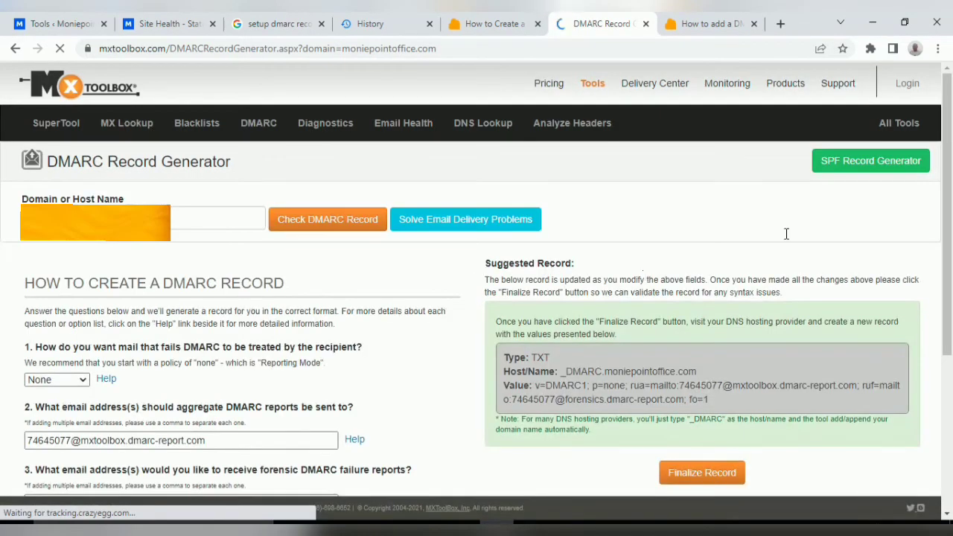
pyautogui.moveTo(948, 190); pyautogui.dragTo(951, 315)
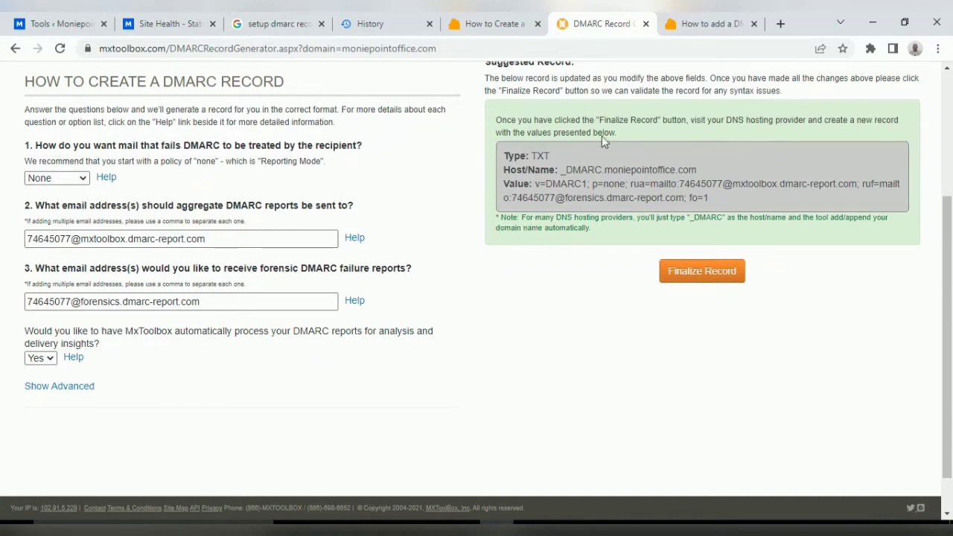
pyautogui.moveTo(950, 212); pyautogui.dragTo(950, 196)
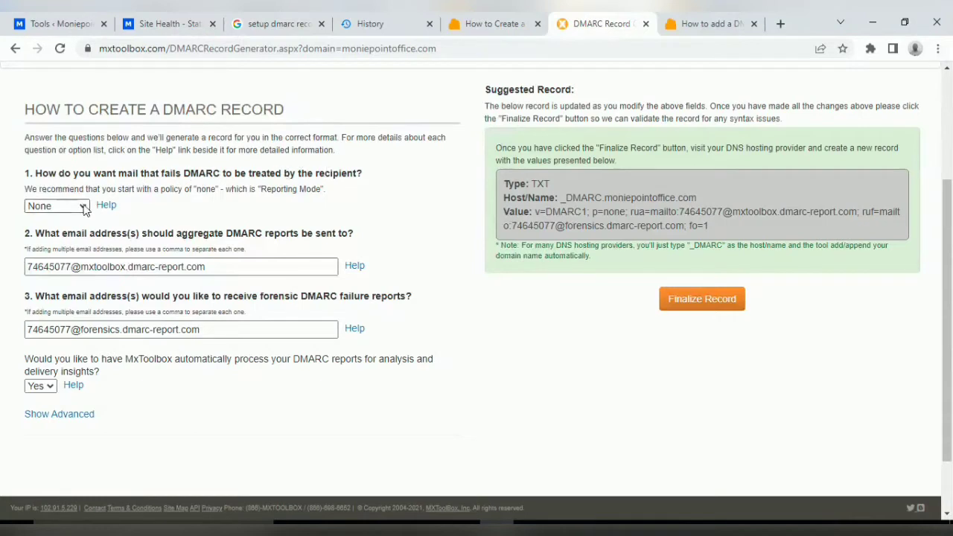
# Set the failing-mail policy to Quarantine and answer No to MxToolbox automatic report processing.
pyautogui.click(82, 207)
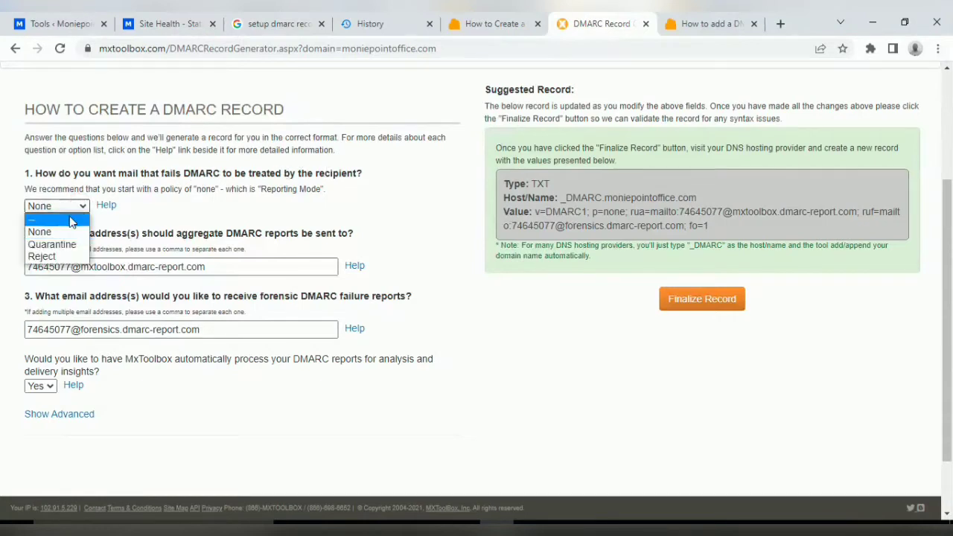
pyautogui.click(78, 245)
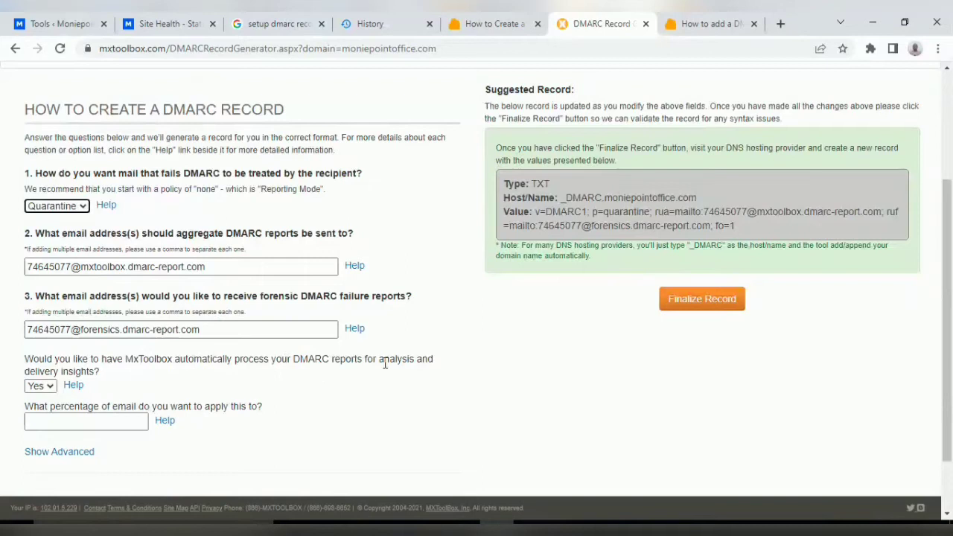
pyautogui.click(48, 390)
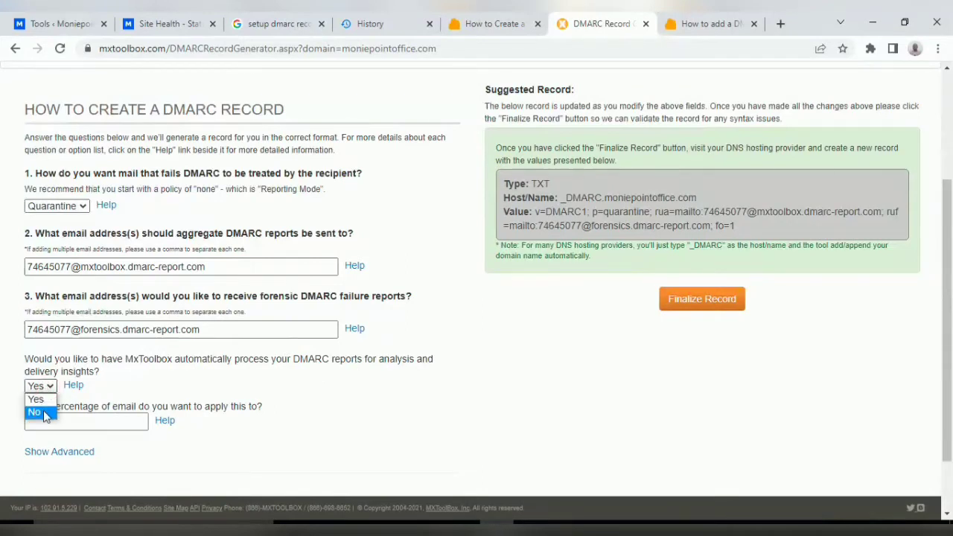
pyautogui.click(45, 416)
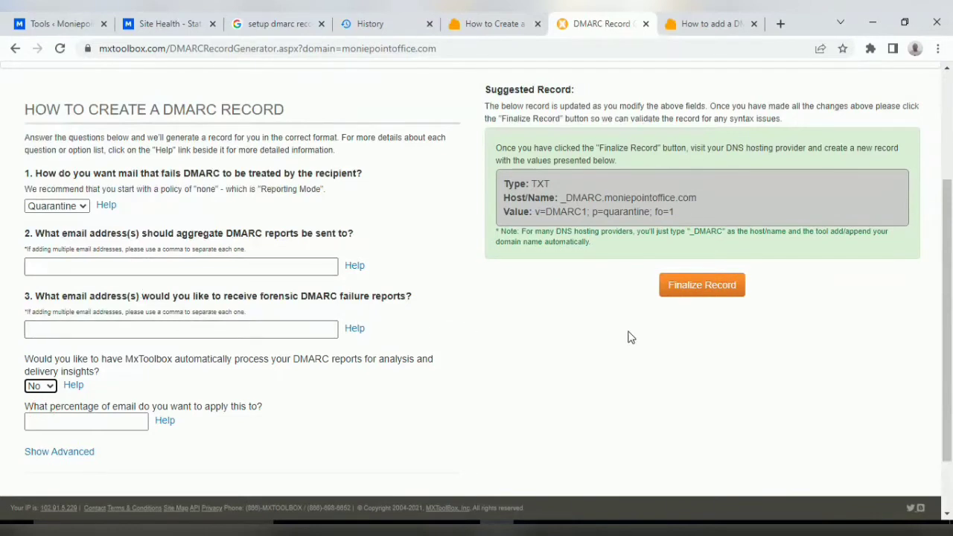
pyautogui.moveTo(948, 290); pyautogui.dragTo(952, 322)
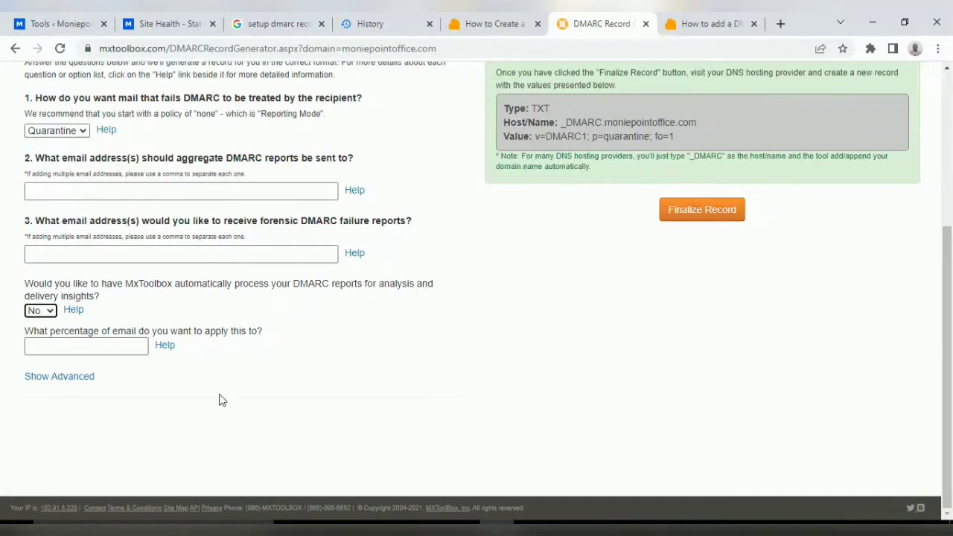
# In the advanced DMARC options, set subdomain policy to Quarantine and report format to AFRF.
pyautogui.click(73, 383)
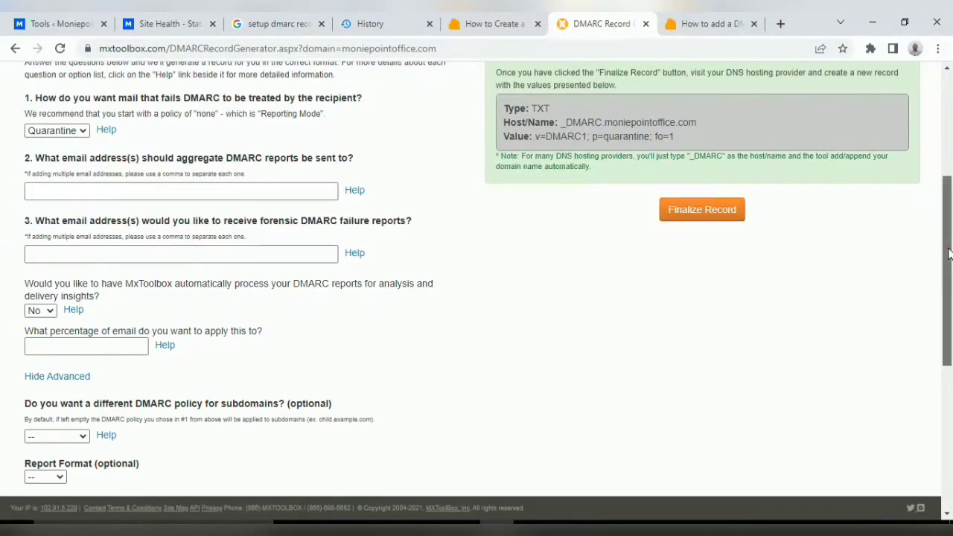
pyautogui.moveTo(948, 253); pyautogui.dragTo(948, 322)
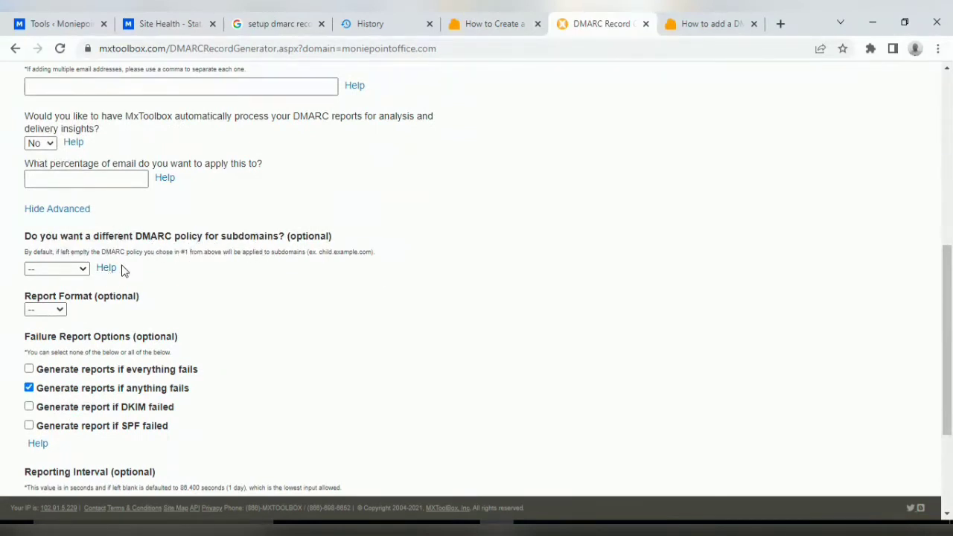
pyautogui.click(84, 271)
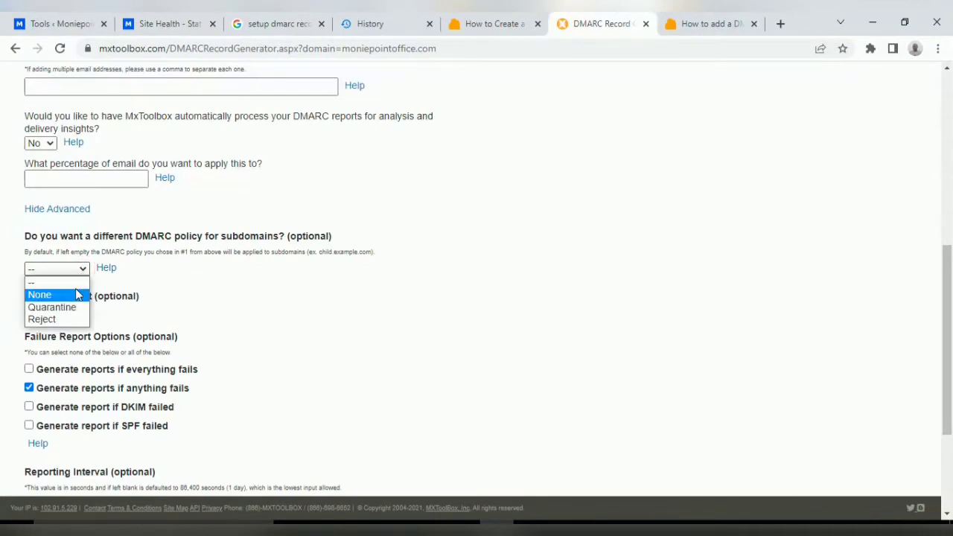
pyautogui.click(69, 307)
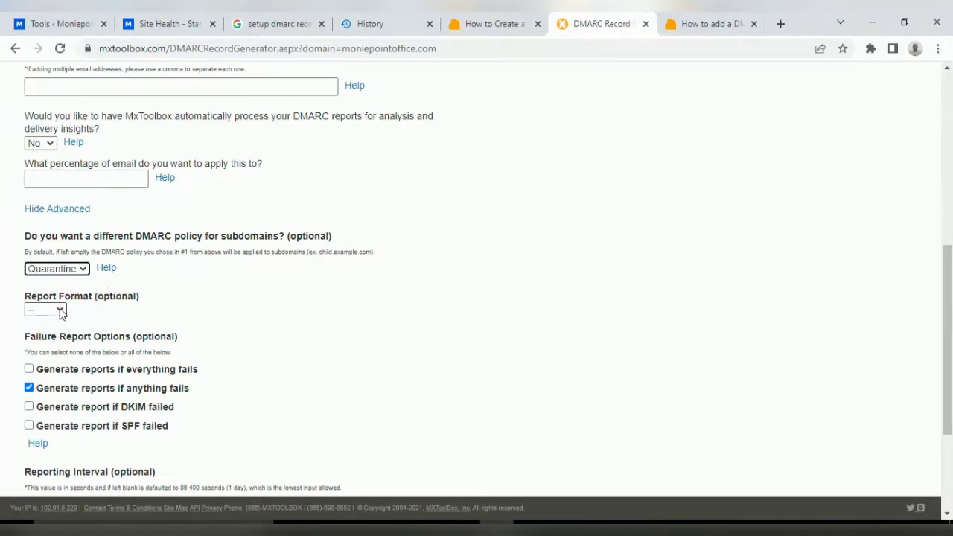
pyautogui.click(60, 310)
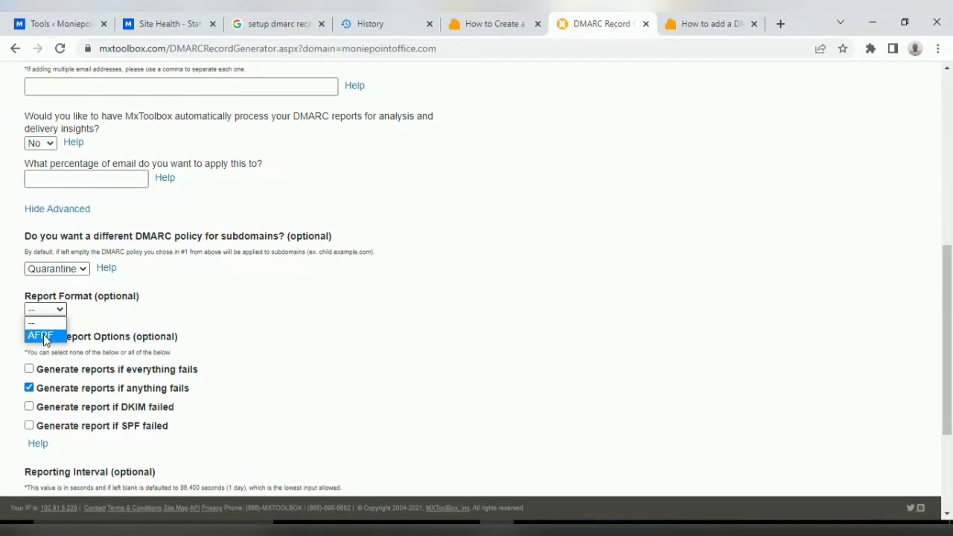
pyautogui.click(44, 336)
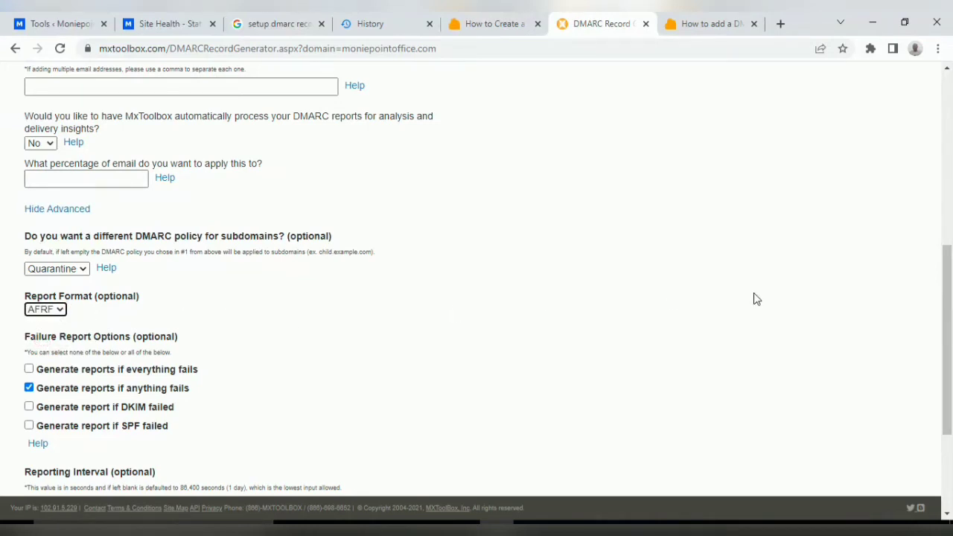
# Set both DKIM and SPF identifier alignment to relaxed.
pyautogui.moveTo(946, 261); pyautogui.dragTo(951, 335)
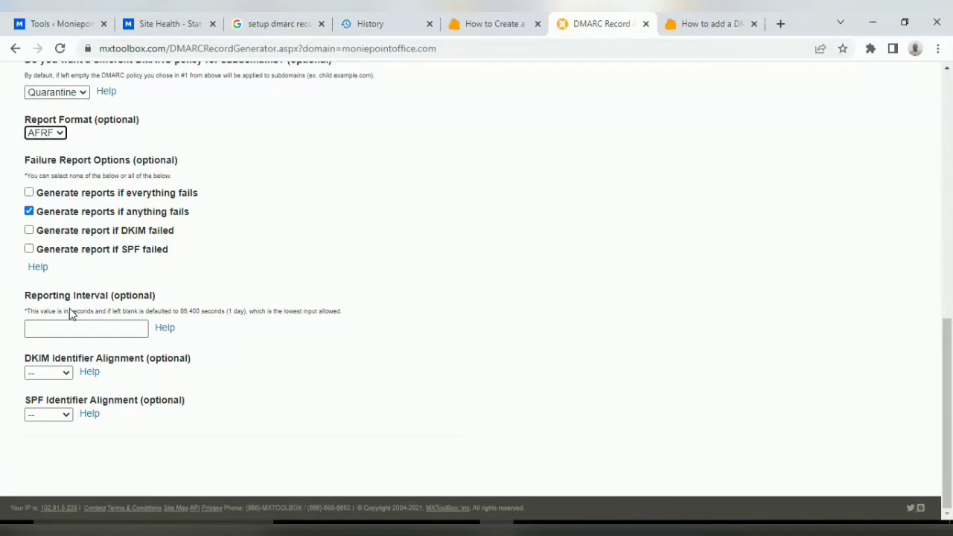
pyautogui.click(68, 375)
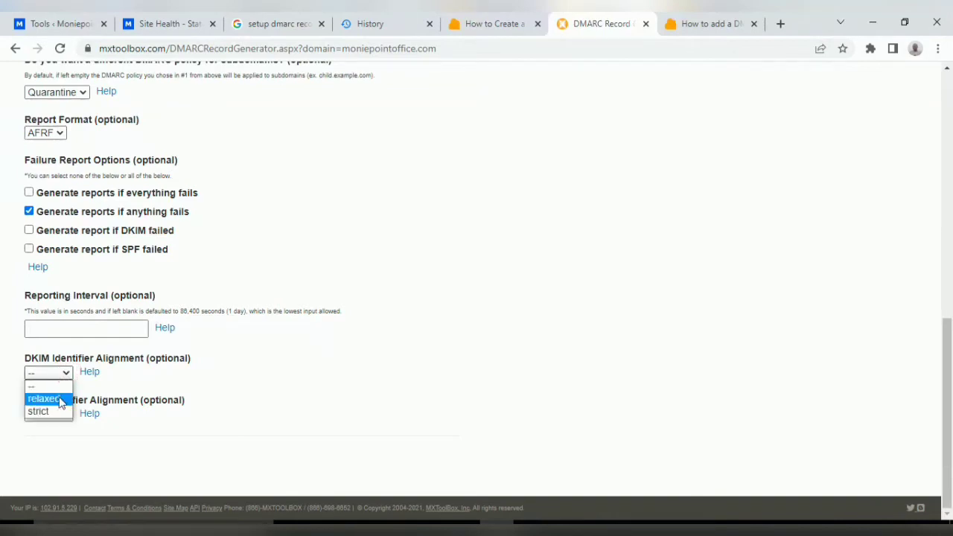
pyautogui.click(45, 399)
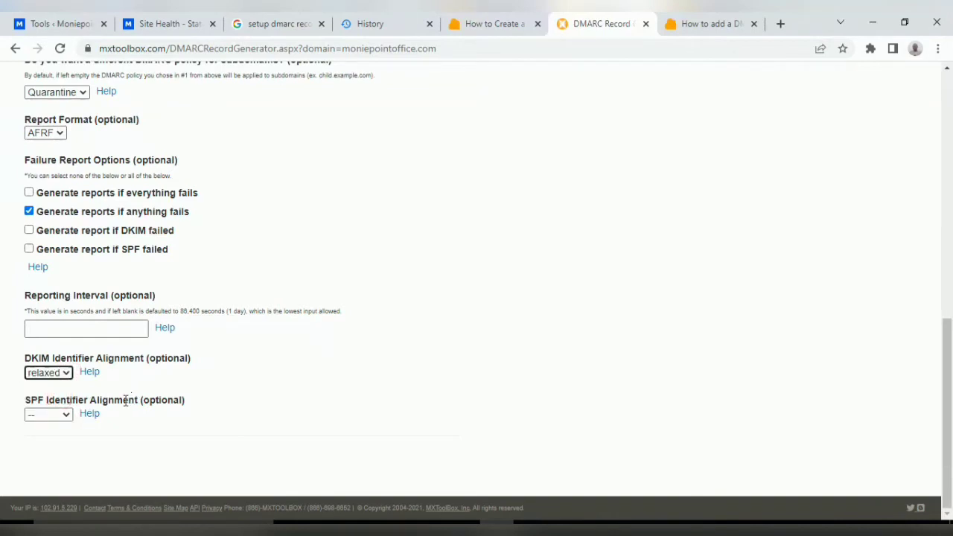
pyautogui.click(65, 419)
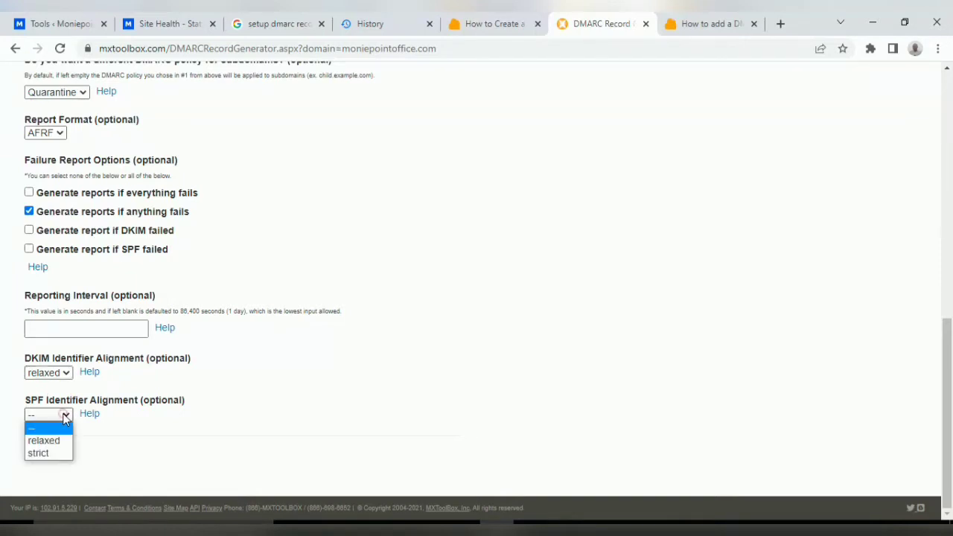
pyautogui.click(60, 441)
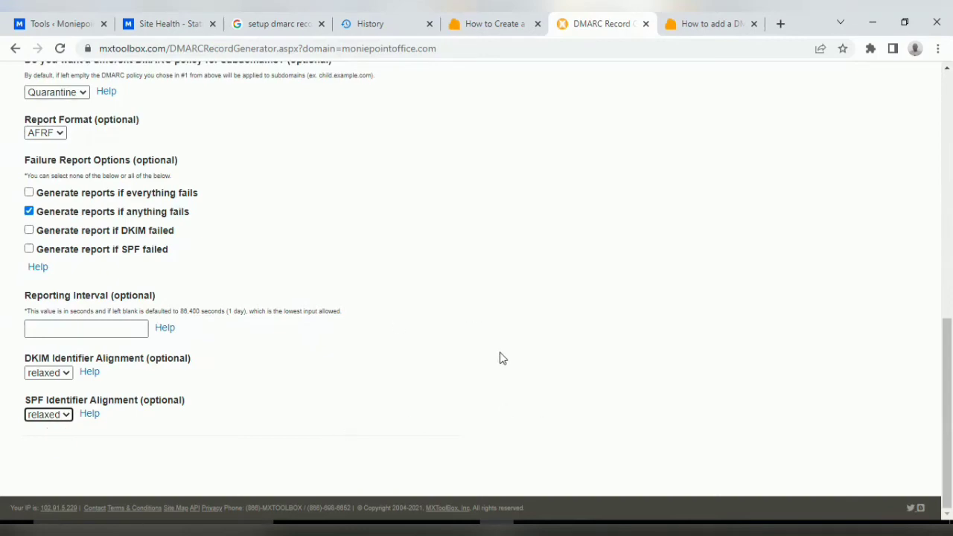
# Review the suggested DMARC record ending adkim=r; aspf=r, then switch to the cPanel Tools window.
pyautogui.moveTo(945, 360); pyautogui.dragTo(925, 198)
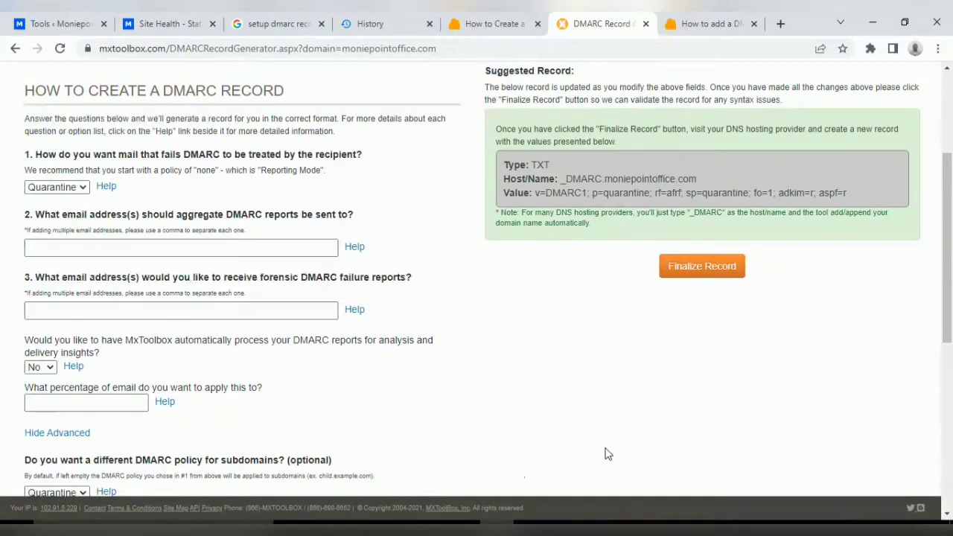
pyautogui.moveTo(511, 529)
pyautogui.click(510, 466)
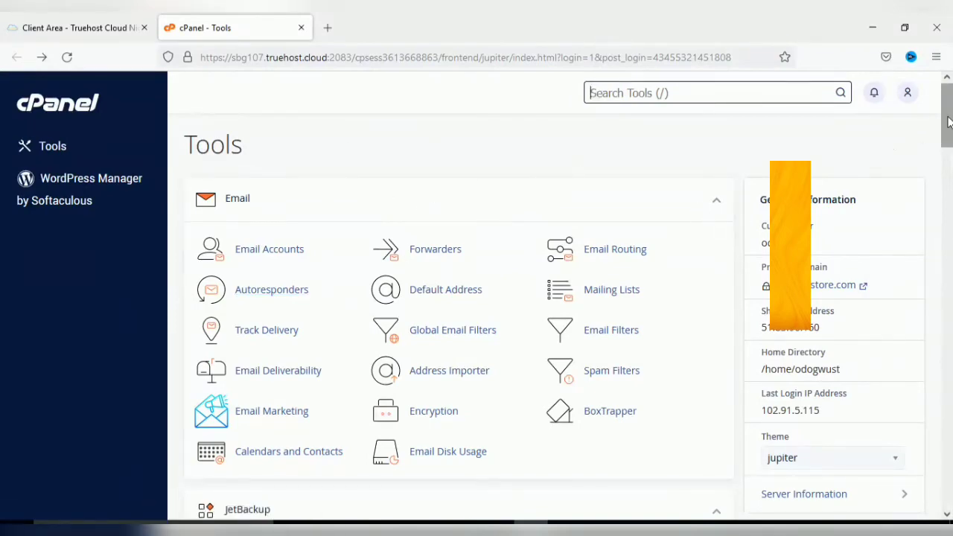
# Scroll to the Domains section of cPanel Tools and open Zone Editor.
pyautogui.moveTo(948, 121); pyautogui.dragTo(950, 233)
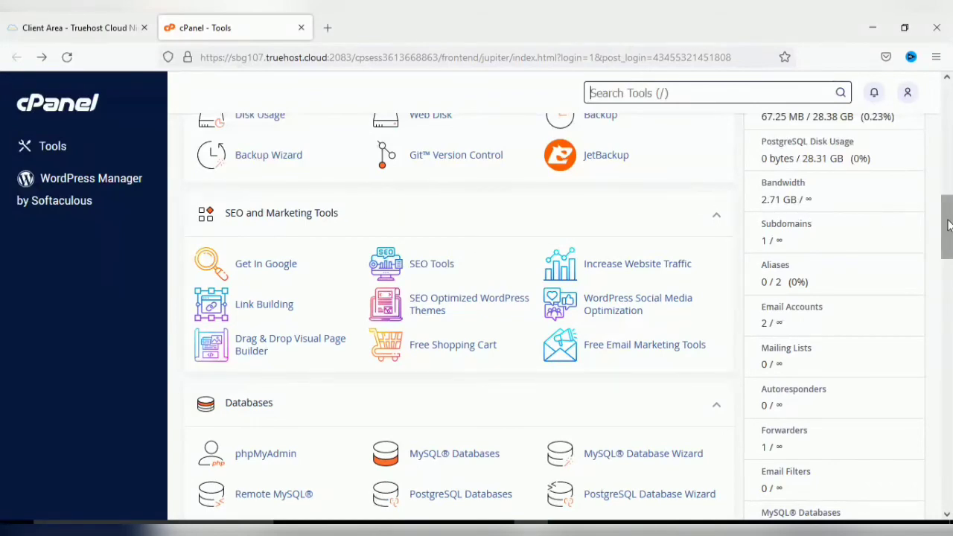
pyautogui.moveTo(948, 226); pyautogui.dragTo(950, 283)
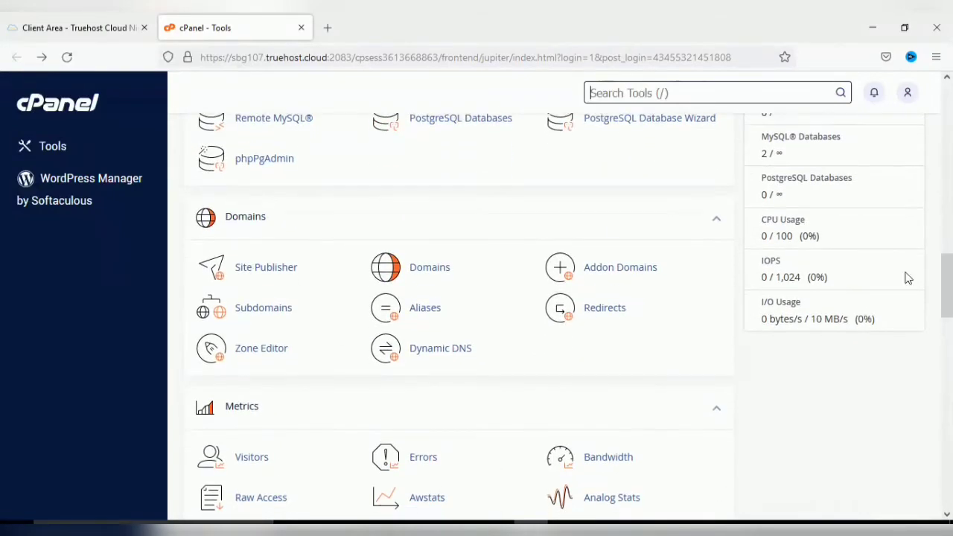
pyautogui.click(258, 351)
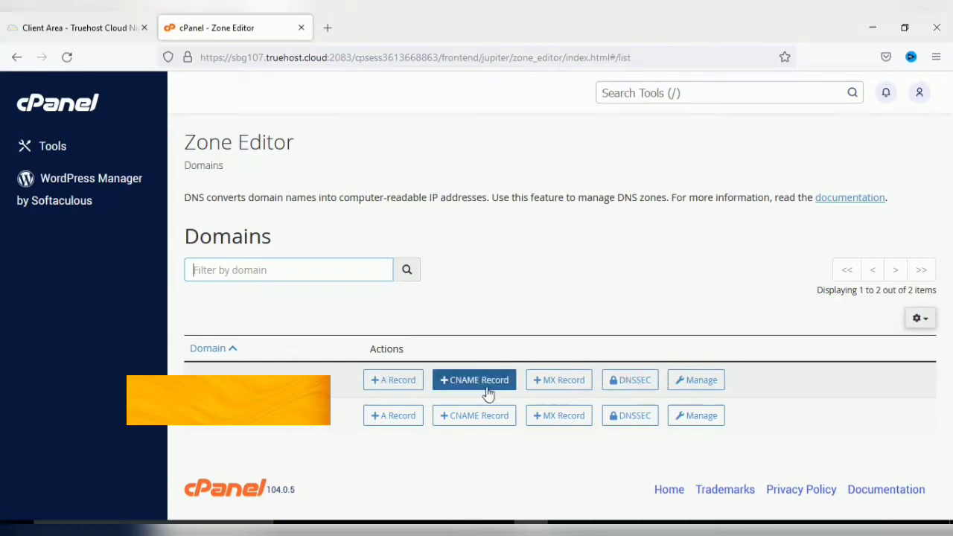
# Manage the DNS zone for moniepointoffice.com.
pyautogui.click(701, 382)
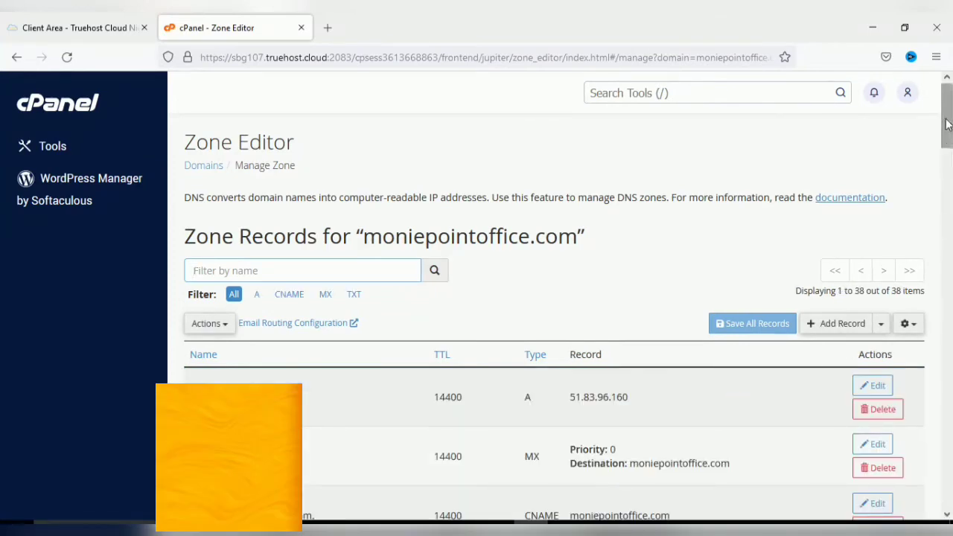
# Add a new TXT record row with TTL 14400 to the moniepointoffice.com zone.
pyautogui.moveTo(947, 124)
pyautogui.mouseDown()
pyautogui.moveTo(947, 219)
pyautogui.moveTo(944, 110)
pyautogui.mouseUp()
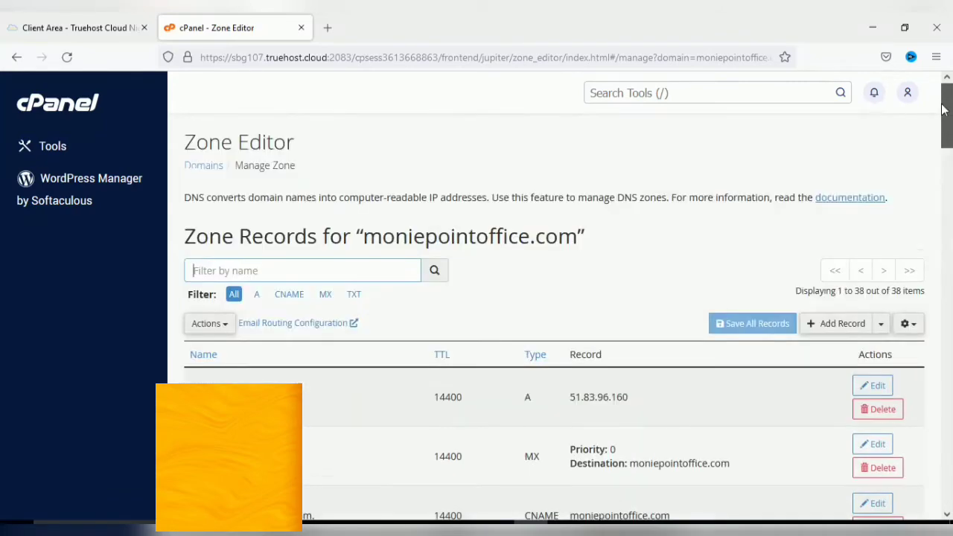
pyautogui.click(840, 325)
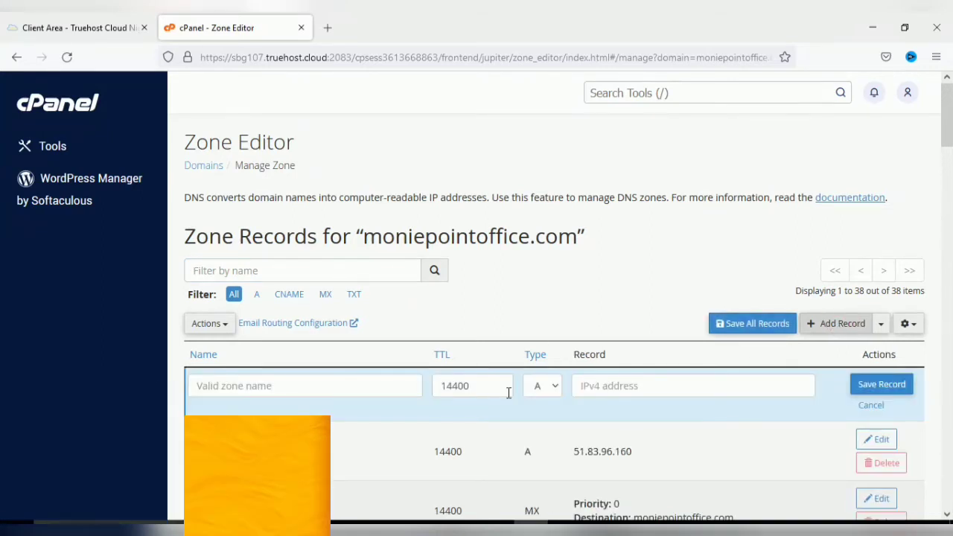
pyautogui.click(556, 387)
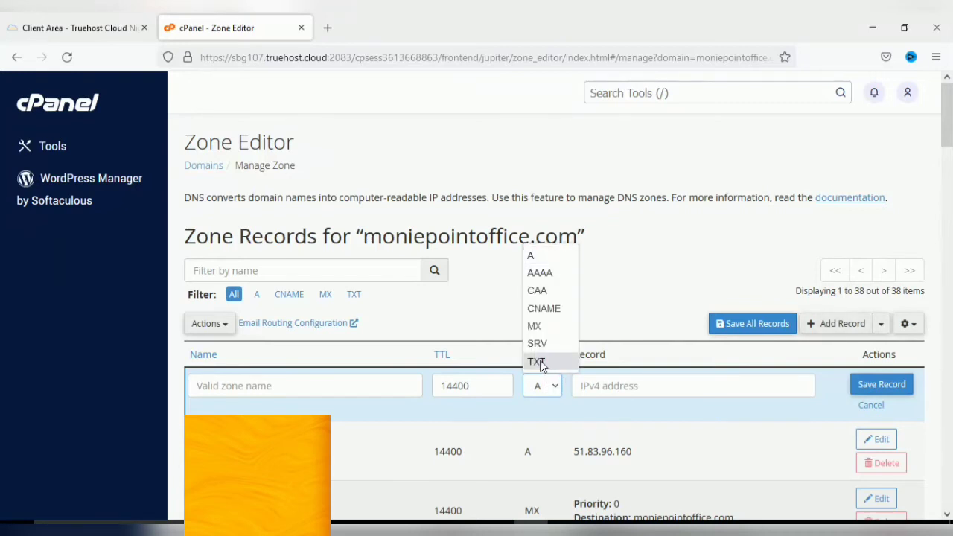
pyautogui.click(537, 361)
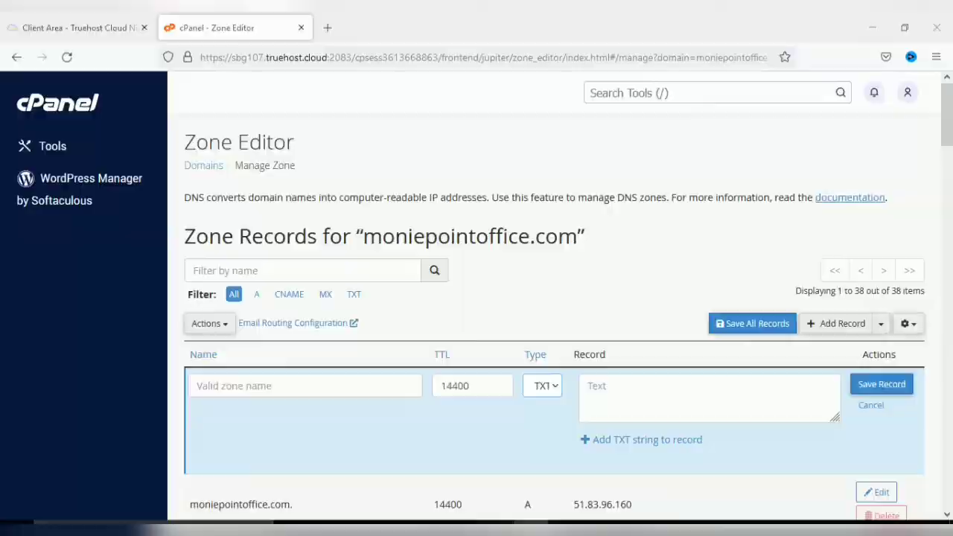
# Copy the host name _DMARC.moniepointoffice.com from MxToolbox's suggested record.
pyautogui.hotkey('alt', 'Tab')
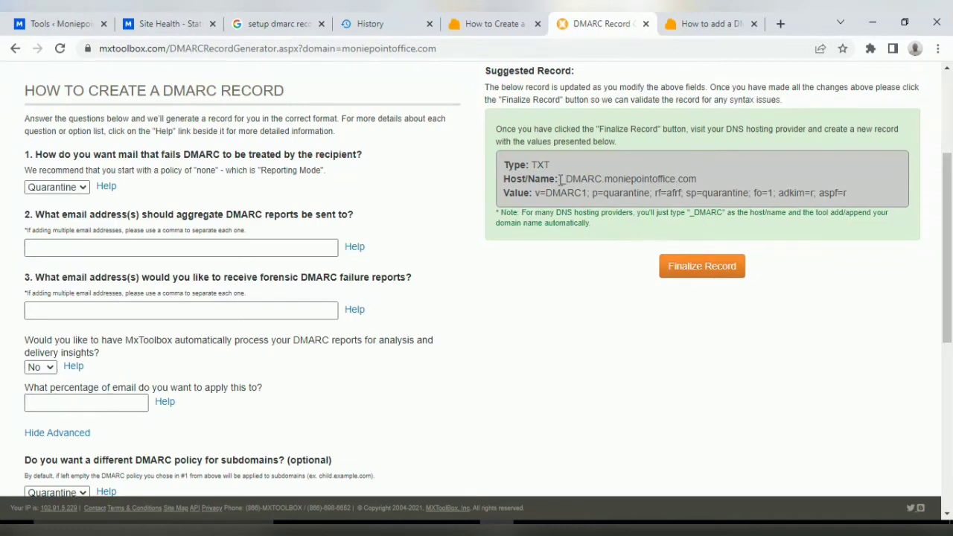
pyautogui.moveTo(559, 180); pyautogui.dragTo(696, 179)
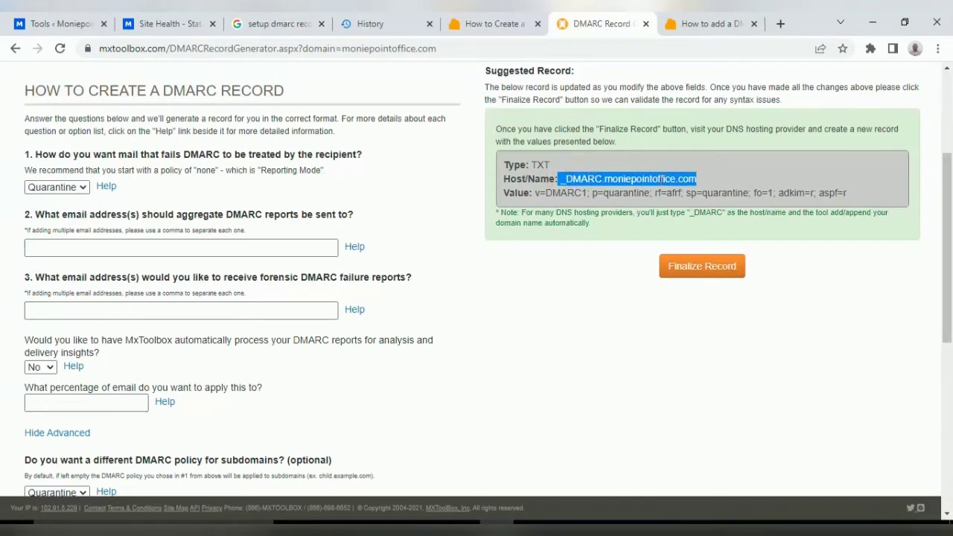
pyautogui.rightClick(662, 181)
pyautogui.click(675, 190)
# Paste _DMARC.moniepointoffice.com into the new TXT record's Name field and fix its leading underscore.
pyautogui.hotkey('alt', 'Tab')
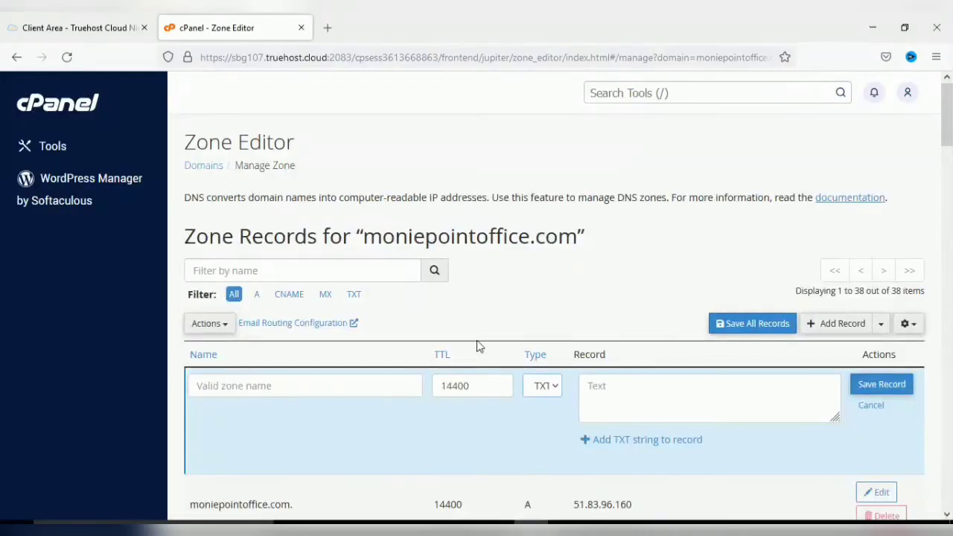
pyautogui.click(255, 386)
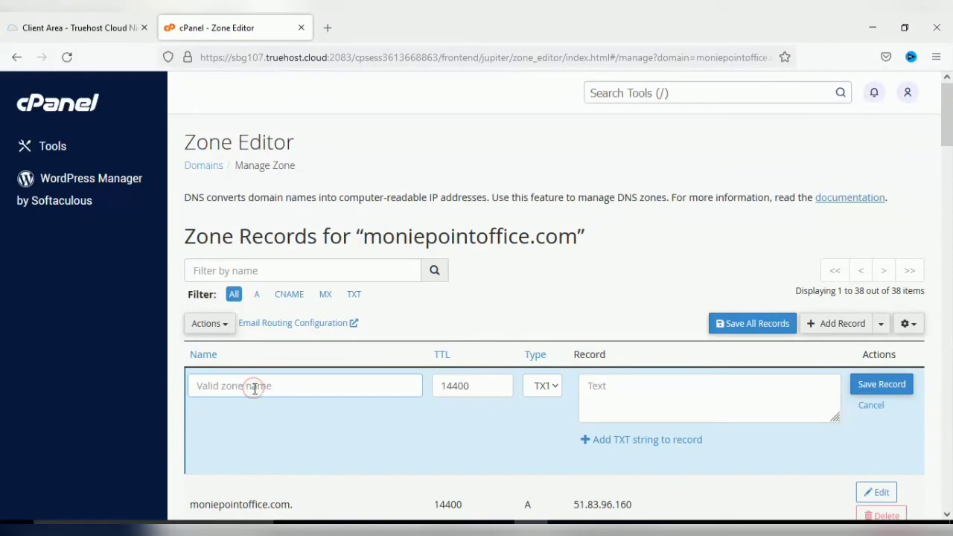
pyautogui.rightClick(255, 386)
pyautogui.click(291, 257)
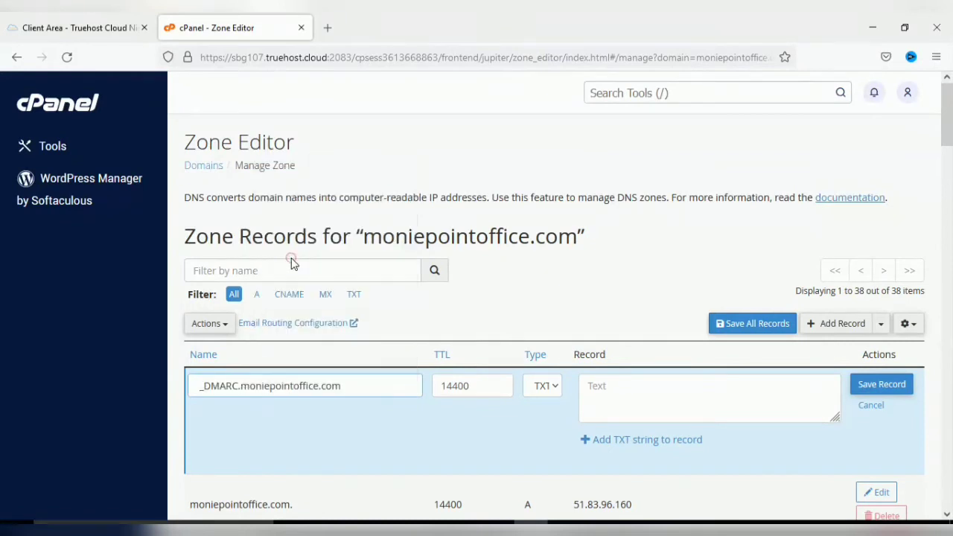
pyautogui.click(199, 388)
pyautogui.press('BackSpace')
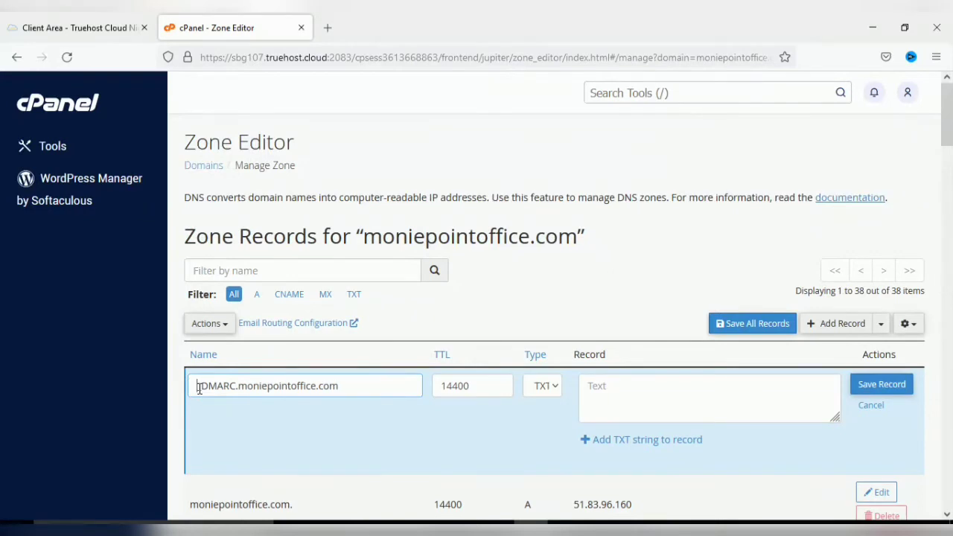
pyautogui.write('_')
# Copy the value v=DMARC1; p=quarantine; rf=afrf; sp=quarantine; fo=1; adkim=r; aspf=r for cPanel.
pyautogui.moveTo(497, 530)
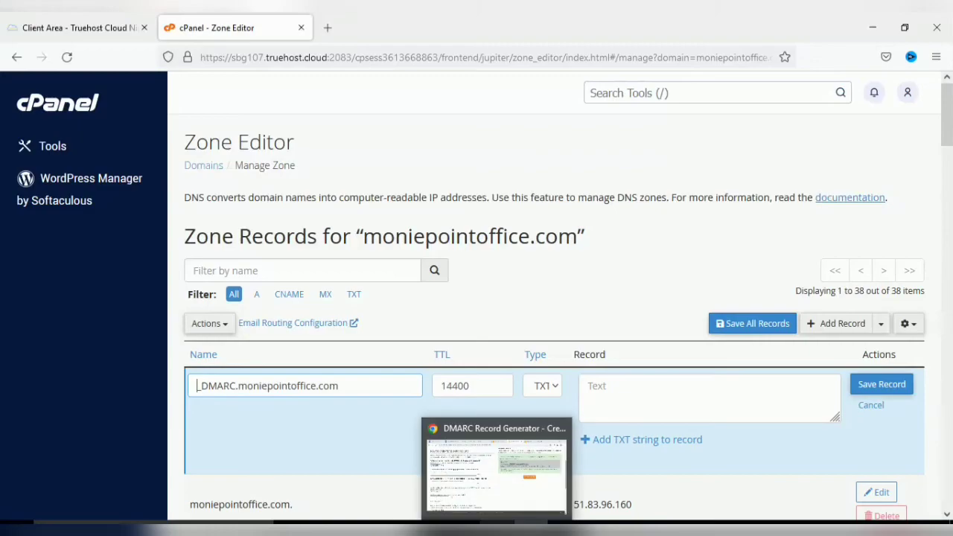
pyautogui.click(497, 530)
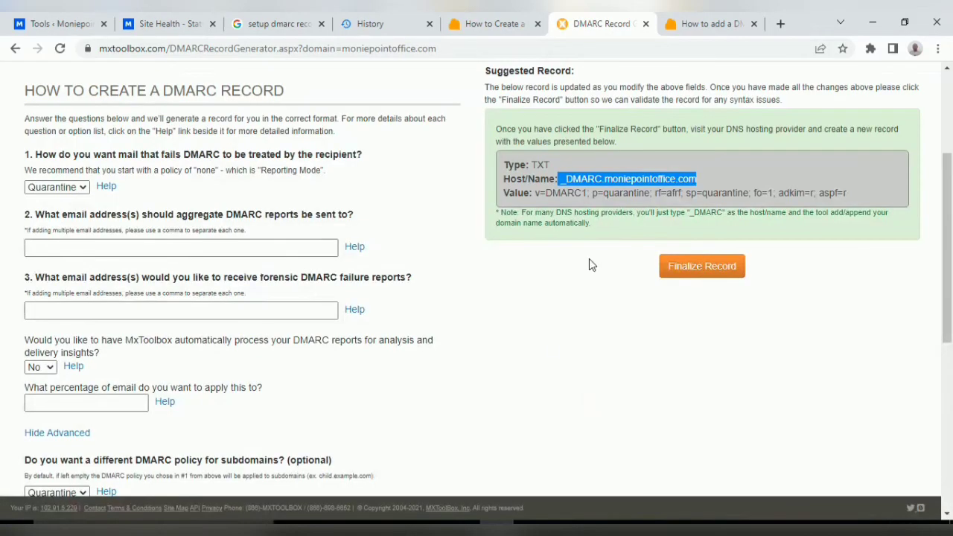
pyautogui.click(762, 171)
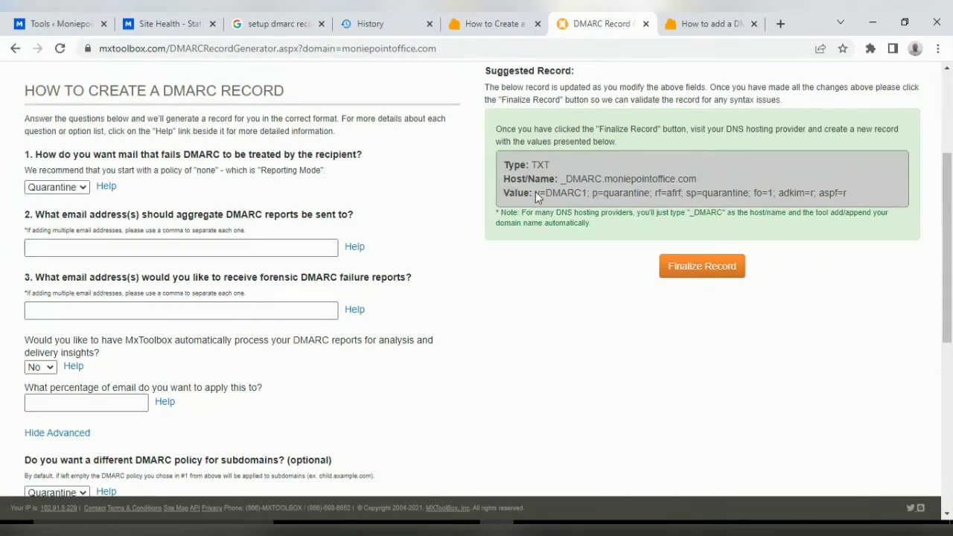
pyautogui.moveTo(536, 191); pyautogui.dragTo(799, 202)
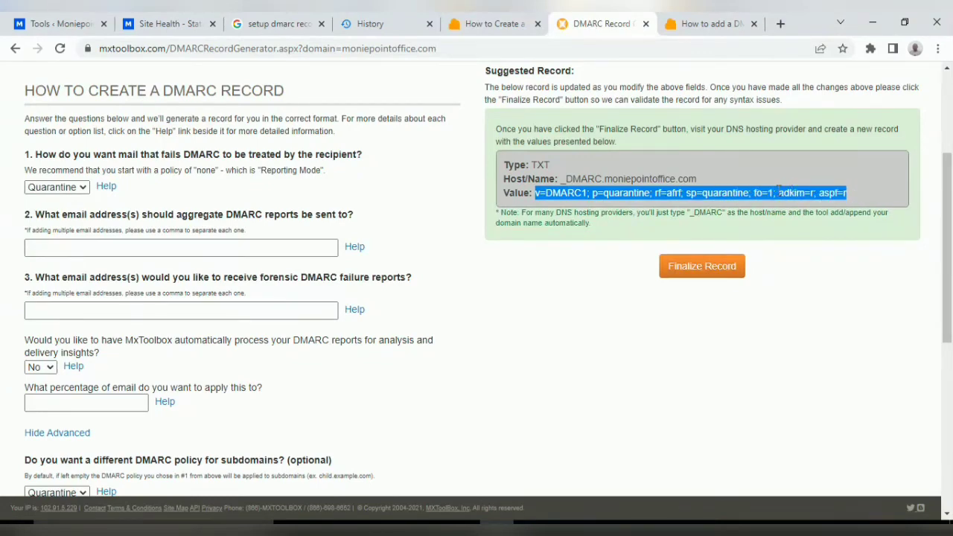
pyautogui.rightClick(779, 191)
pyautogui.click(741, 201)
pyautogui.click(531, 529)
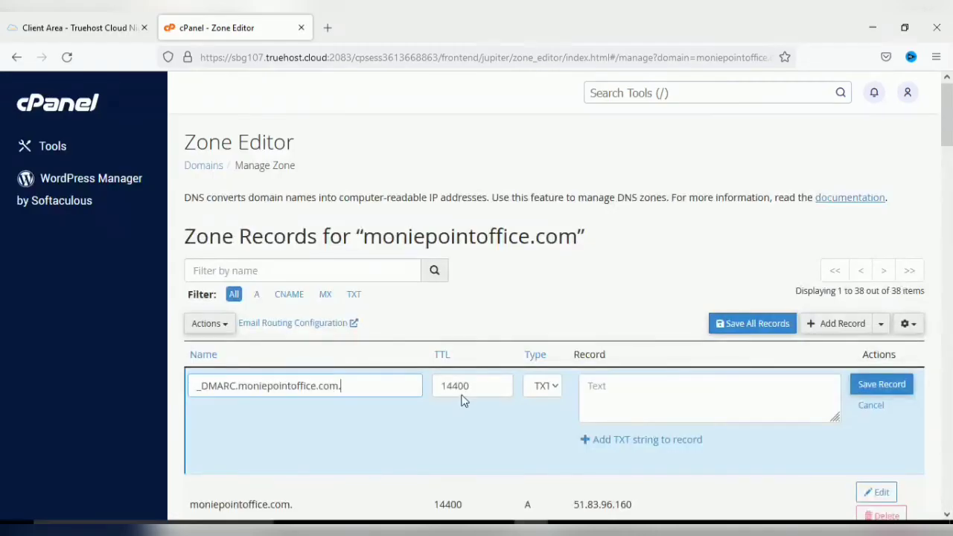
# Paste the copied DMARC value into the _DMARC TXT record box and save the record.
pyautogui.click(600, 388)
pyautogui.rightClick(604, 388)
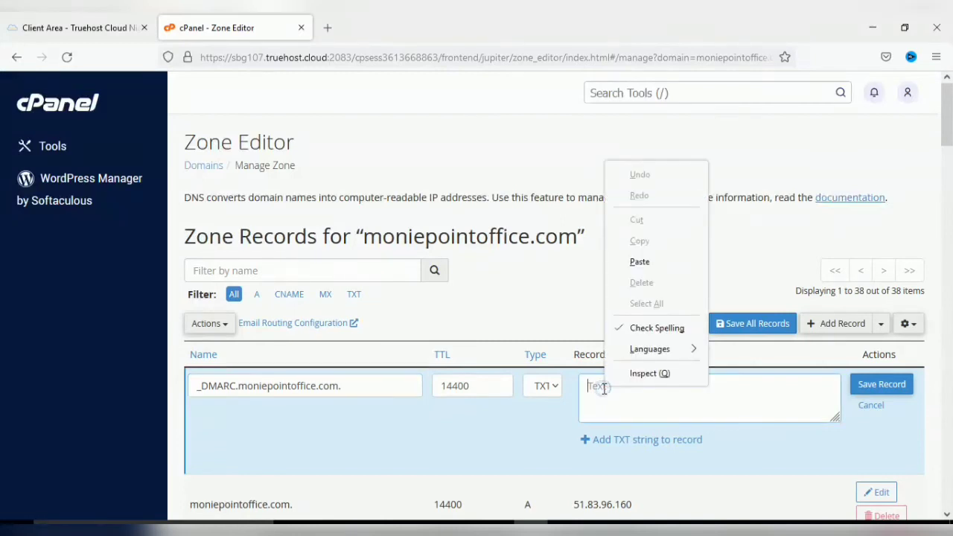
pyautogui.click(635, 262)
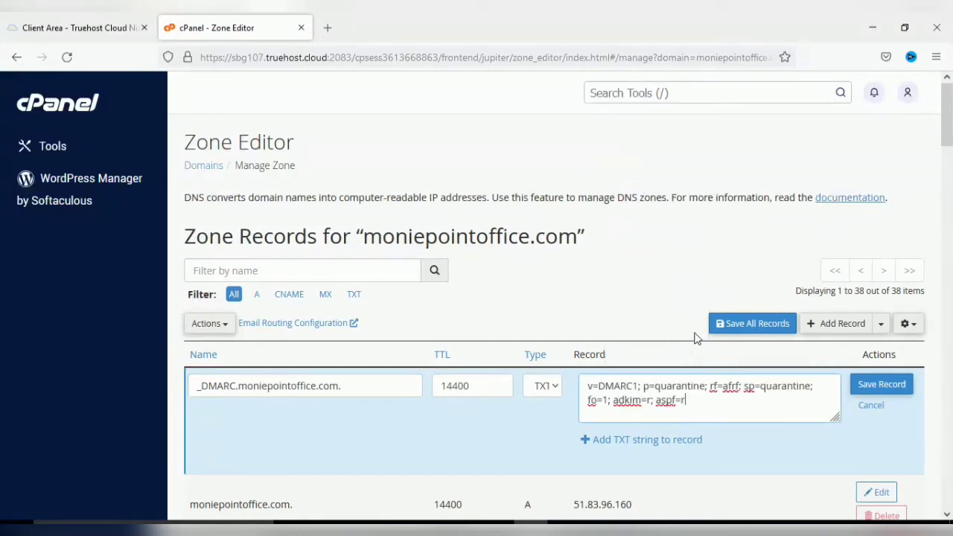
pyautogui.click(880, 385)
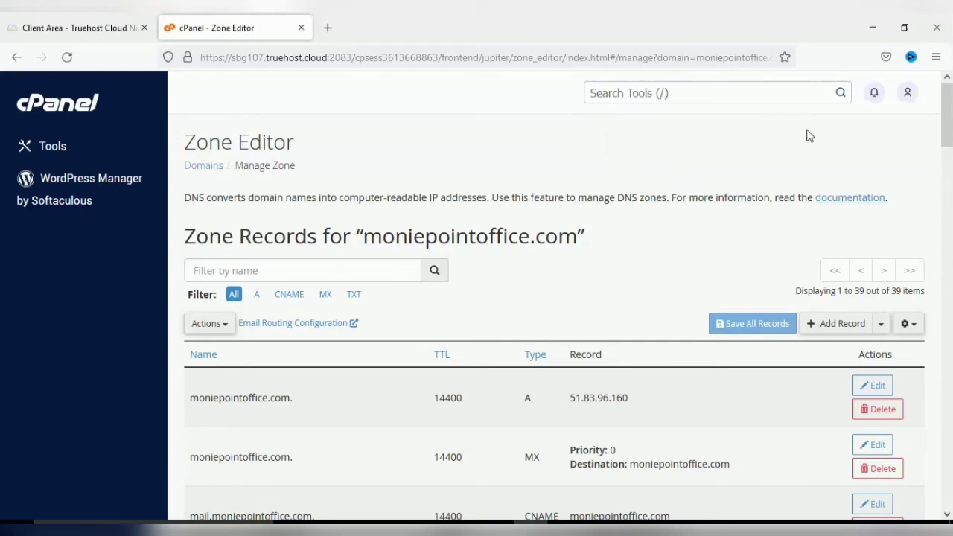
pyautogui.moveTo(947, 124); pyautogui.dragTo(950, 366)
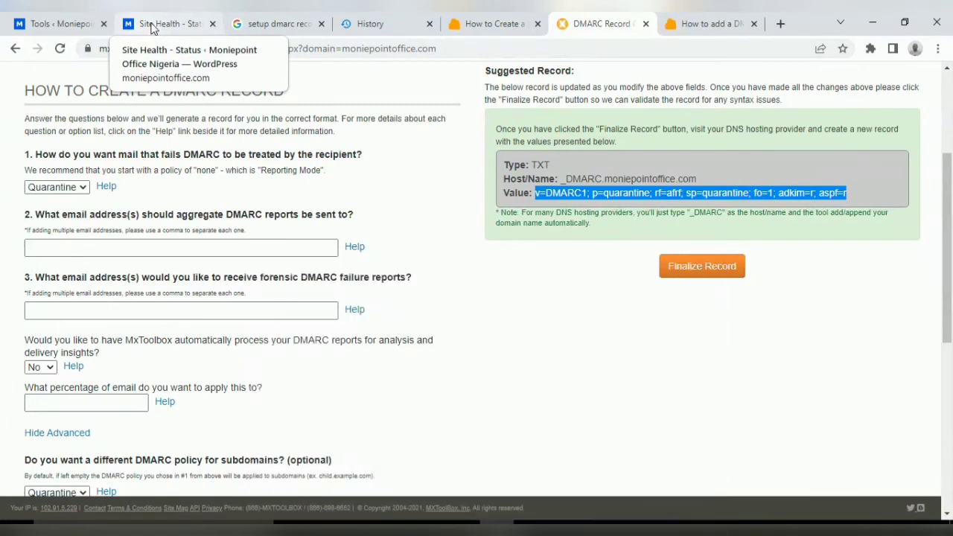
# Send another WP Mail SMTP HTML test email, replacing the old recipient with a new e-mail address.
pyautogui.click(44, 24)
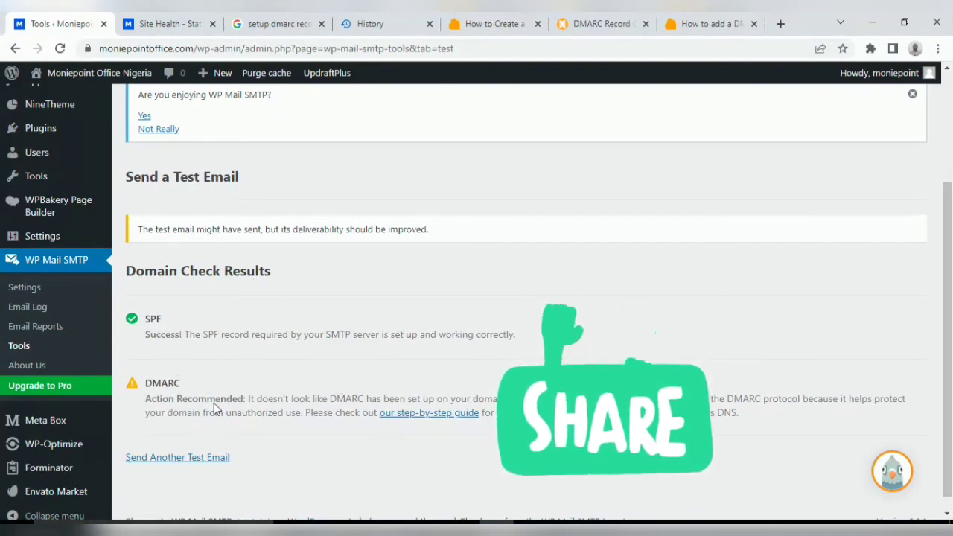
pyautogui.click(186, 459)
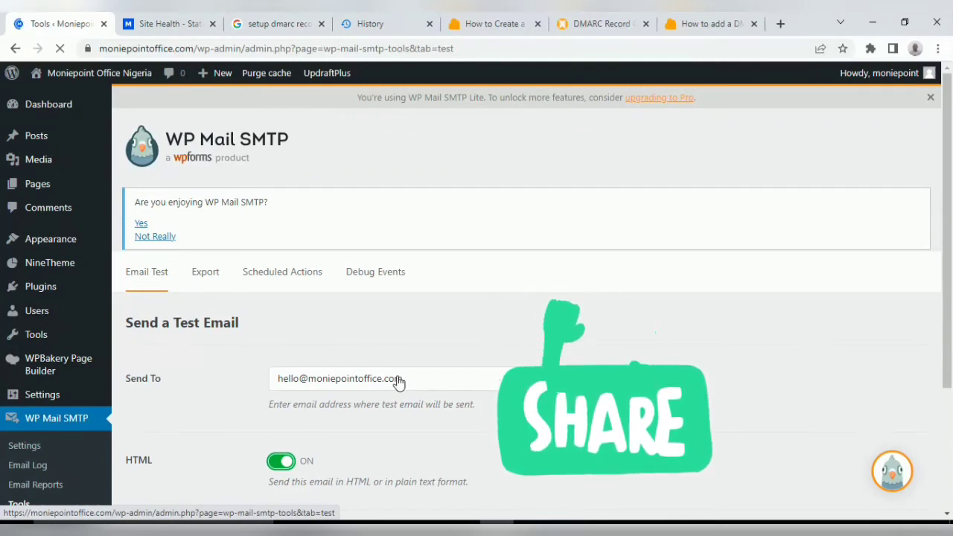
pyautogui.click(398, 382)
pyautogui.moveTo(408, 384); pyautogui.dragTo(273, 382)
pyautogui.write('me')
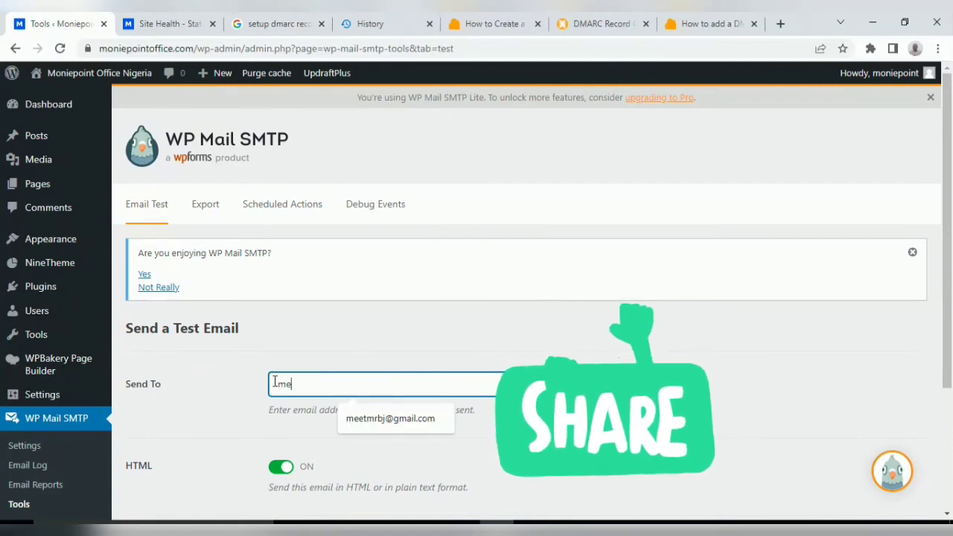
pyautogui.write('e')
pyautogui.click(349, 420)
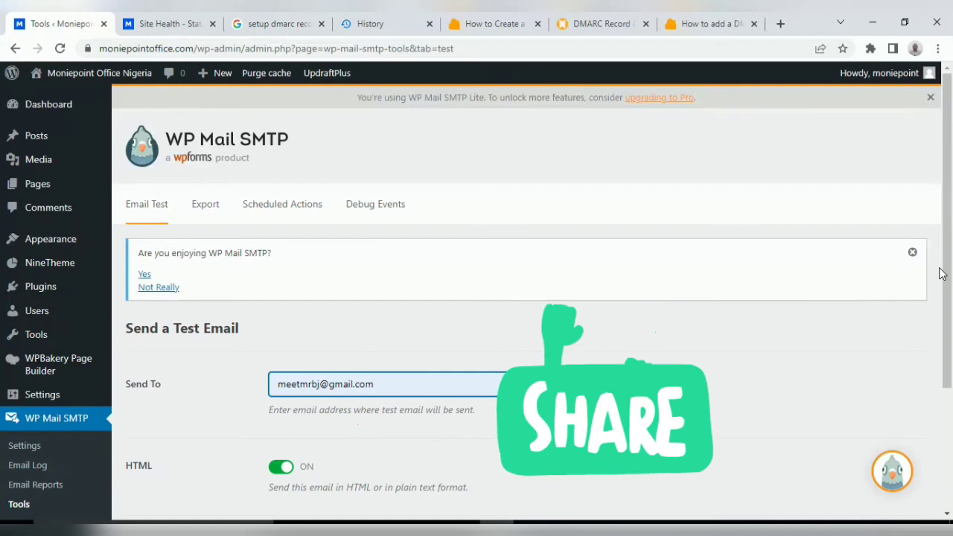
pyautogui.scroll(-2, 941, 273)
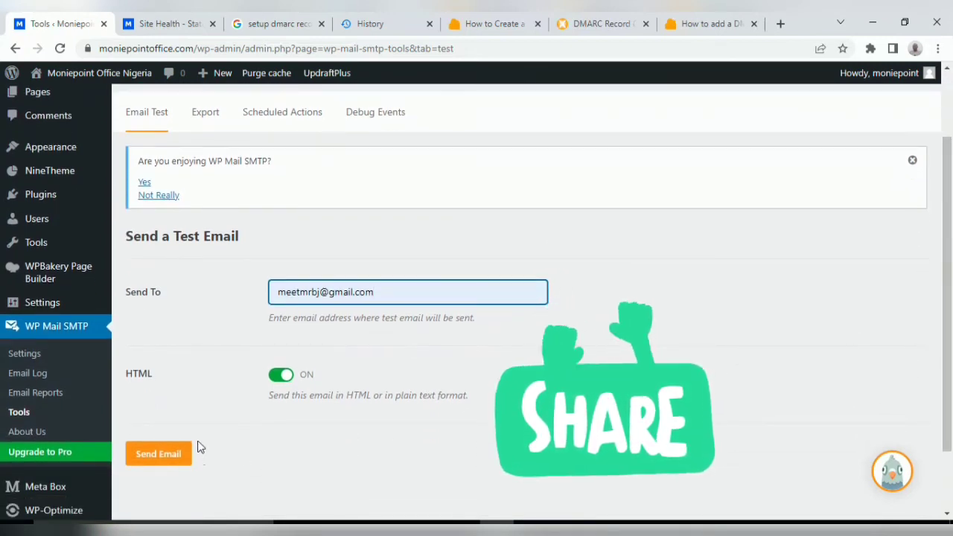
pyautogui.click(154, 455)
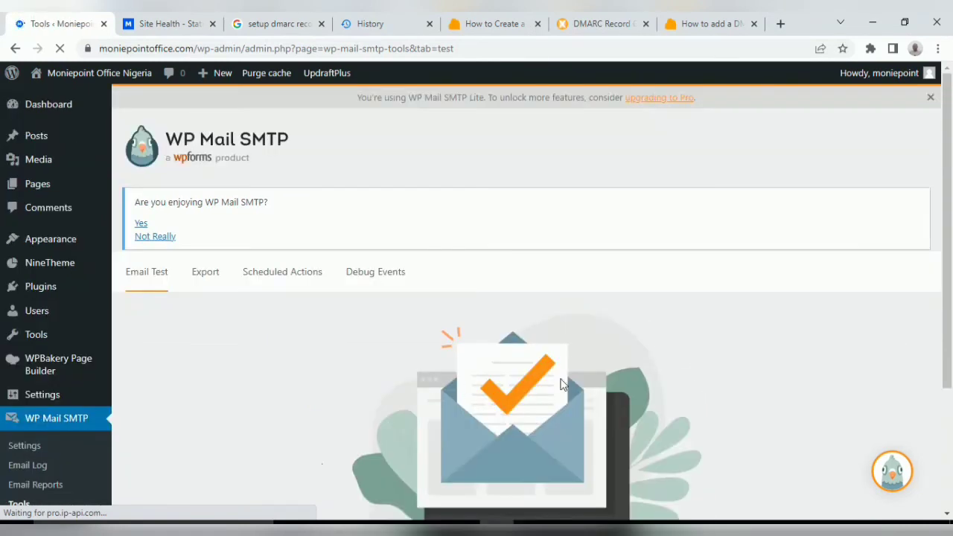
pyautogui.moveTo(948, 227); pyautogui.dragTo(951, 356)
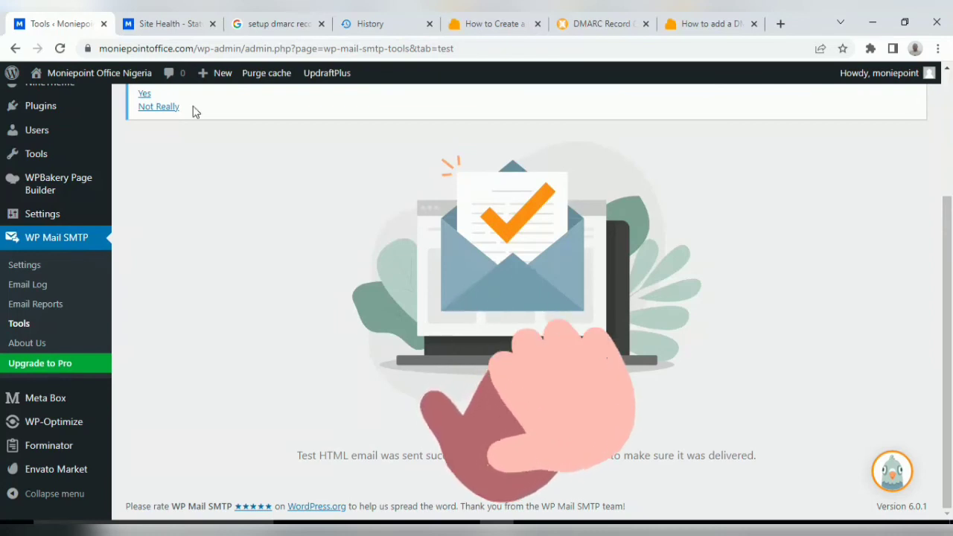
# Reload the Site Health status page so its checks rerun without the DMARC warning.
pyautogui.click(149, 24)
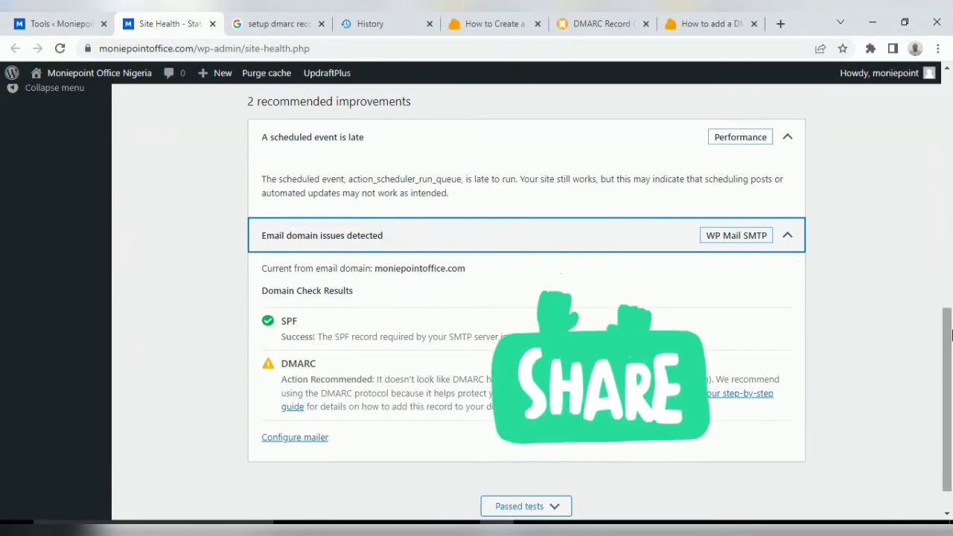
pyautogui.moveTo(951, 335); pyautogui.dragTo(944, 197)
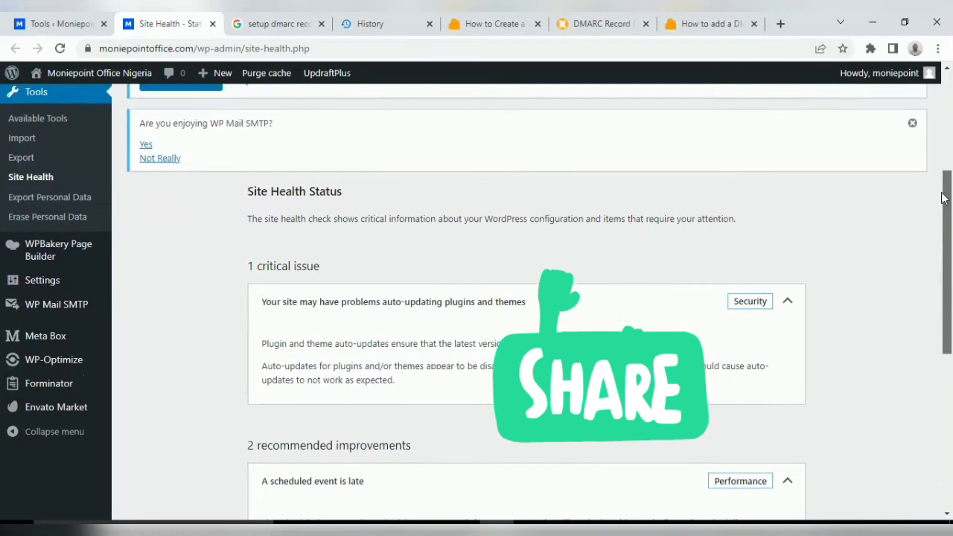
pyautogui.click(60, 48)
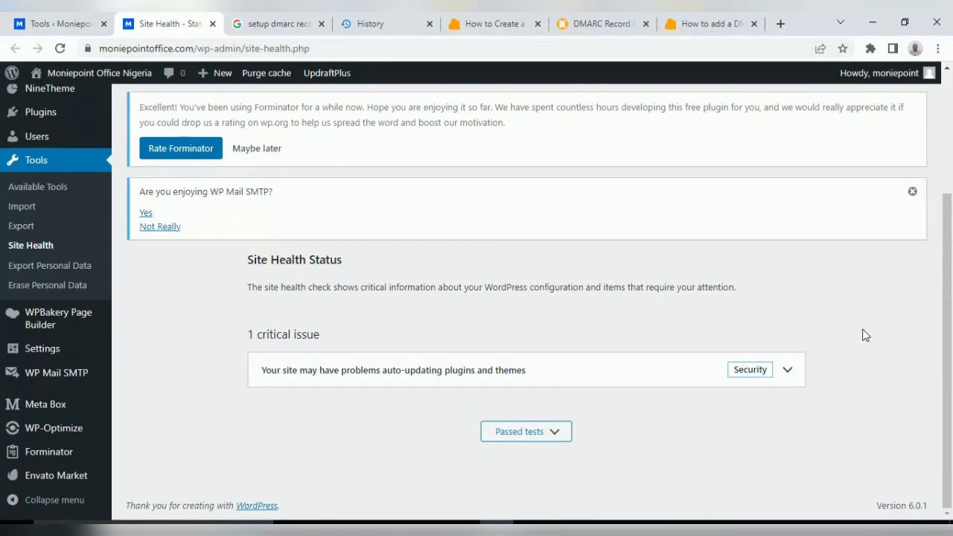
pyautogui.moveTo(947, 279)
pyautogui.mouseDown()
pyautogui.moveTo(950, 239)
pyautogui.moveTo(950, 284)
pyautogui.mouseUp()
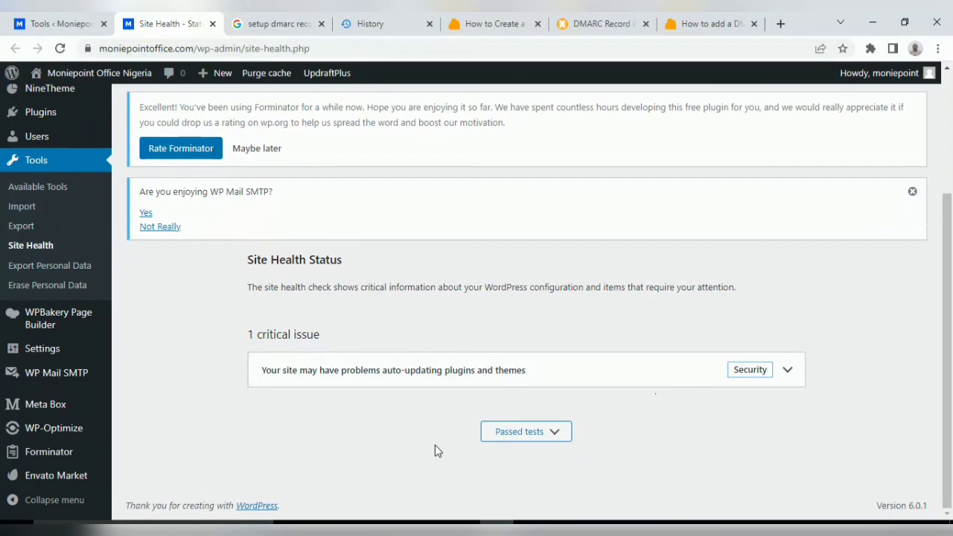